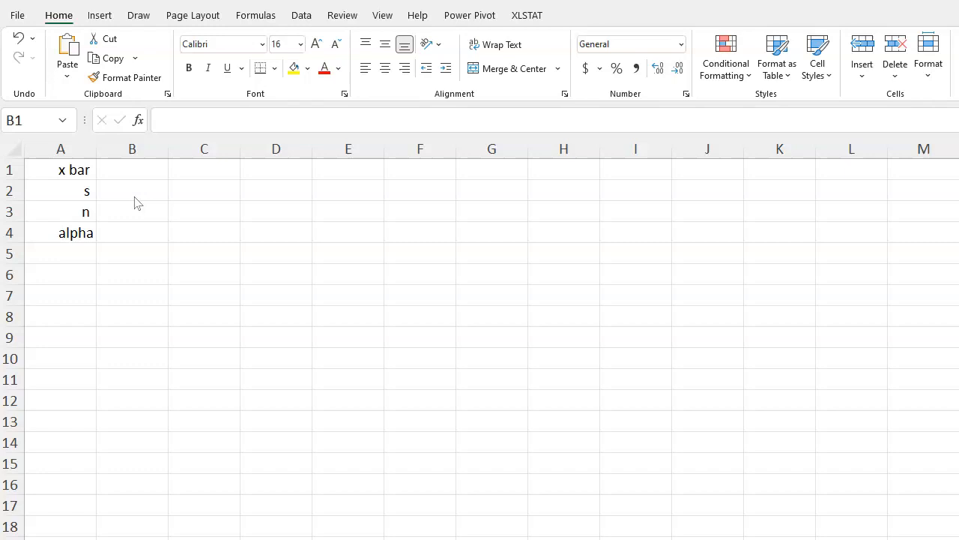
{"action": "left_click", "coordinate": [143, 175]}
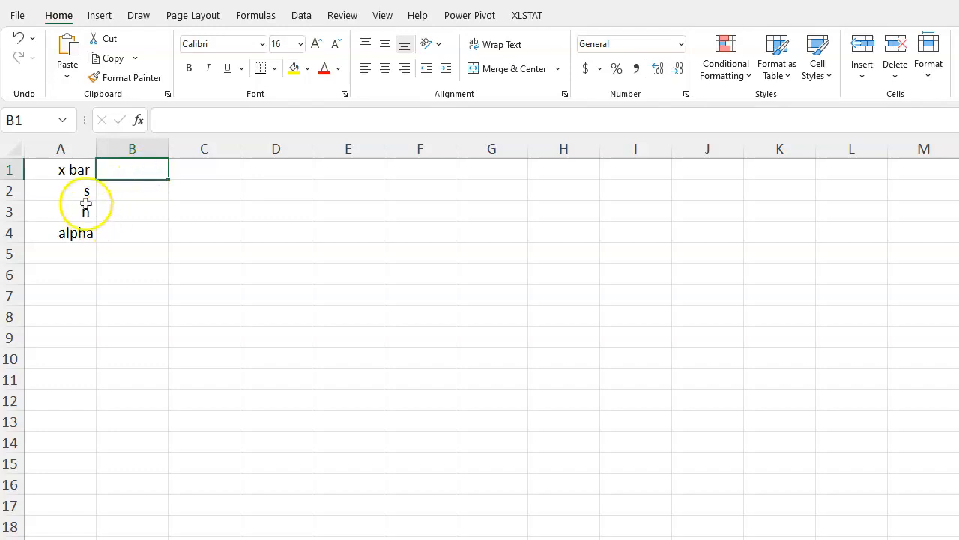
{"action": "left_click", "coordinate": [78, 169]}
{"action": "left_click", "coordinate": [82, 192]}
{"action": "left_click", "coordinate": [90, 169]}
{"action": "left_click", "coordinate": [88, 192]}
{"action": "left_click", "coordinate": [85, 212]}
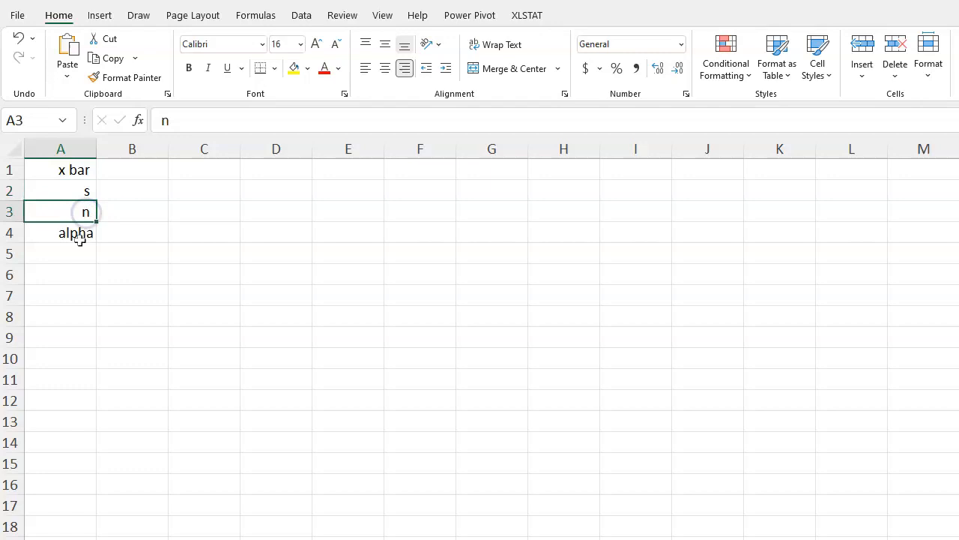
{"action": "left_click", "coordinate": [77, 236]}
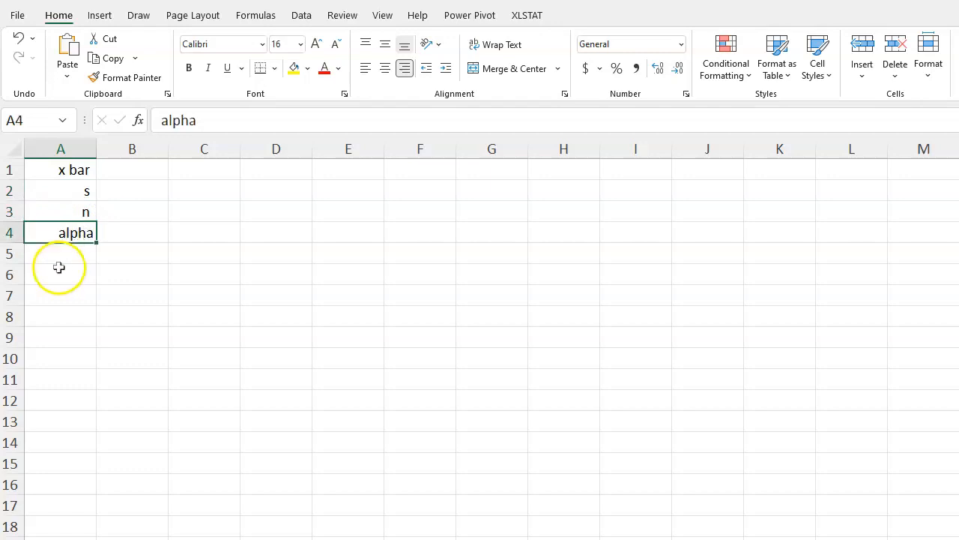
Fill in the sample statistics in B1:B4: x bar 25, s 5, n 56 and alpha 0.10.
{"action": "left_click", "coordinate": [116, 177]}
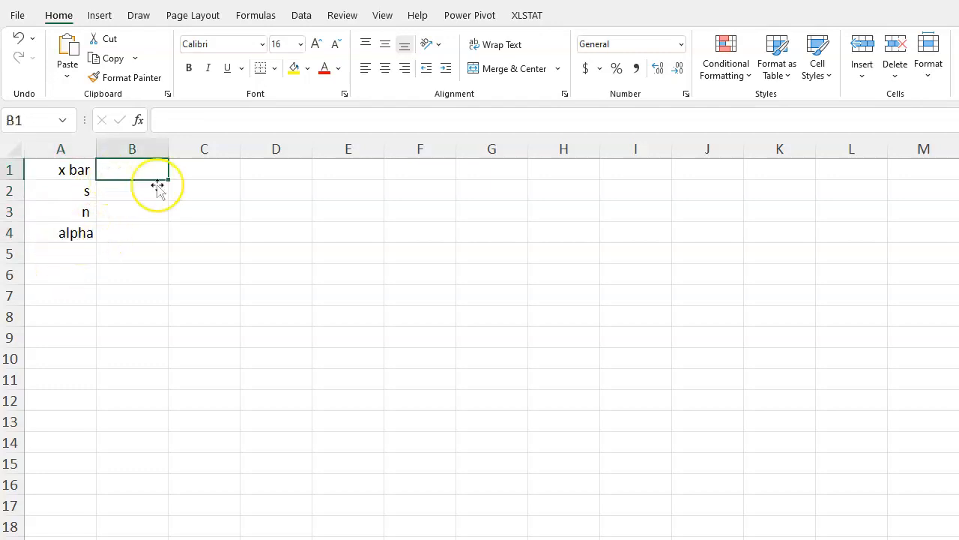
{"action": "type", "text": "25"}
{"action": "key", "text": "Return"}
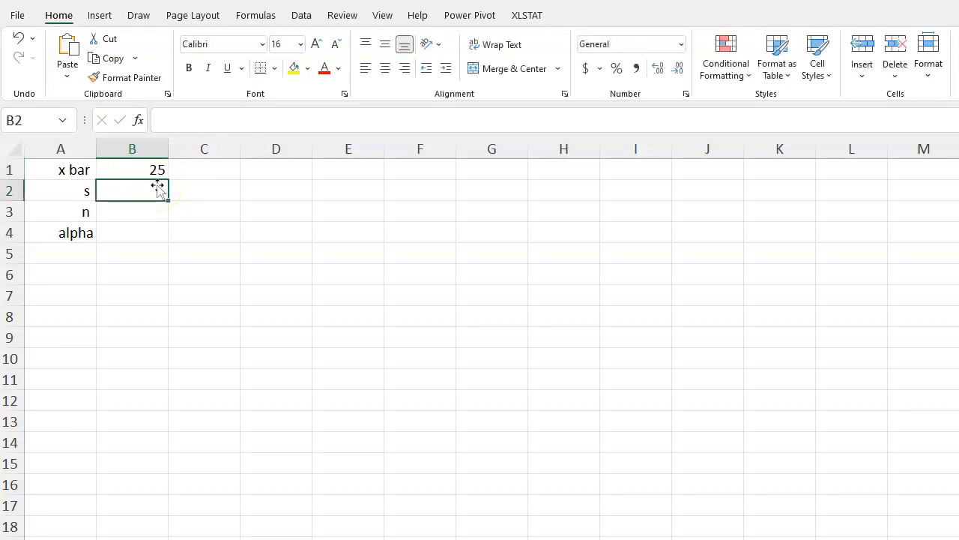
{"action": "type", "text": "5"}
{"action": "key", "text": "Return"}
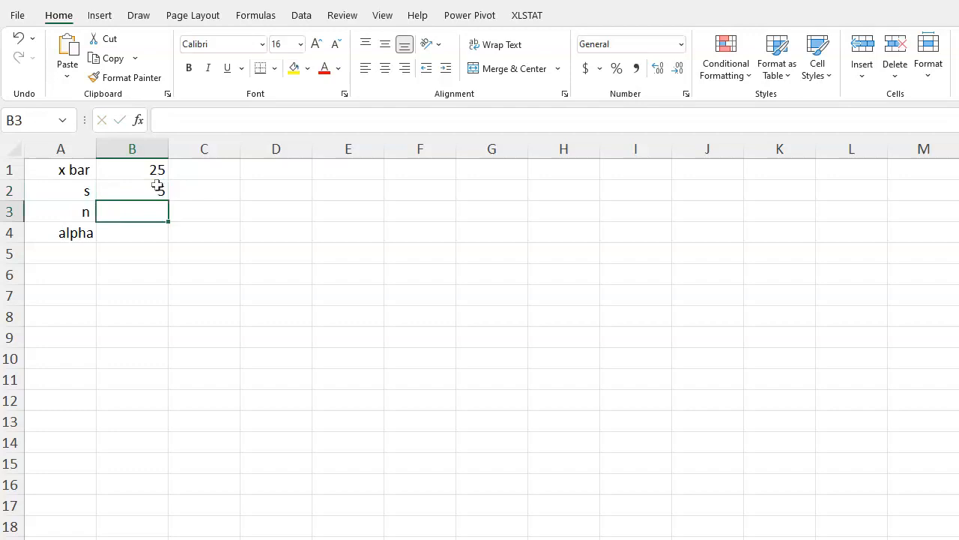
{"action": "type", "text": "56"}
{"action": "key", "text": "Return"}
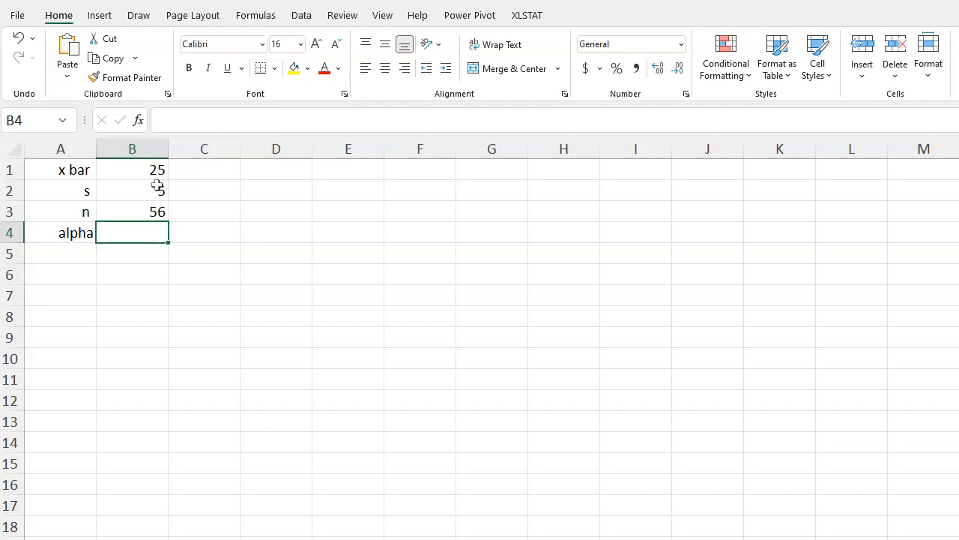
{"action": "type", "text": "0.10"}
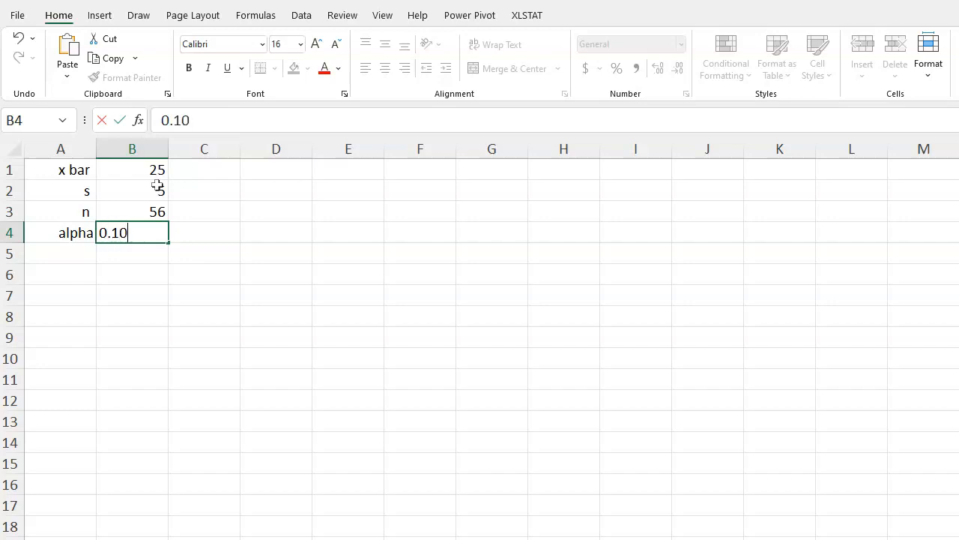
{"action": "key", "text": "Return"}
Enter the result labels SE, t critical, ME, LB and UB down cells D1:D5.
{"action": "key", "text": "Up"}
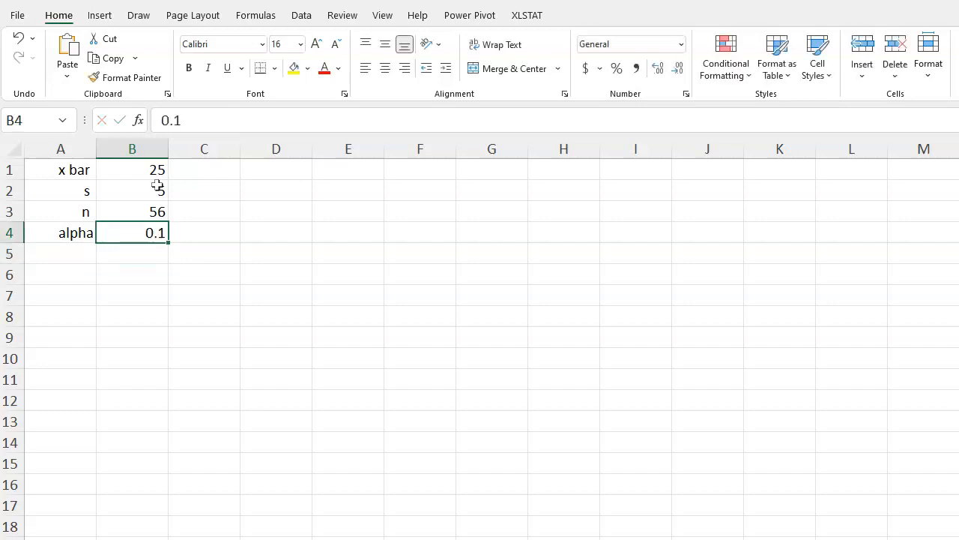
{"action": "key", "text": "Right"}
{"action": "key", "text": "Up"}
{"action": "key", "text": "Up"}
{"action": "key", "text": "Up"}
{"action": "key", "text": "Right"}
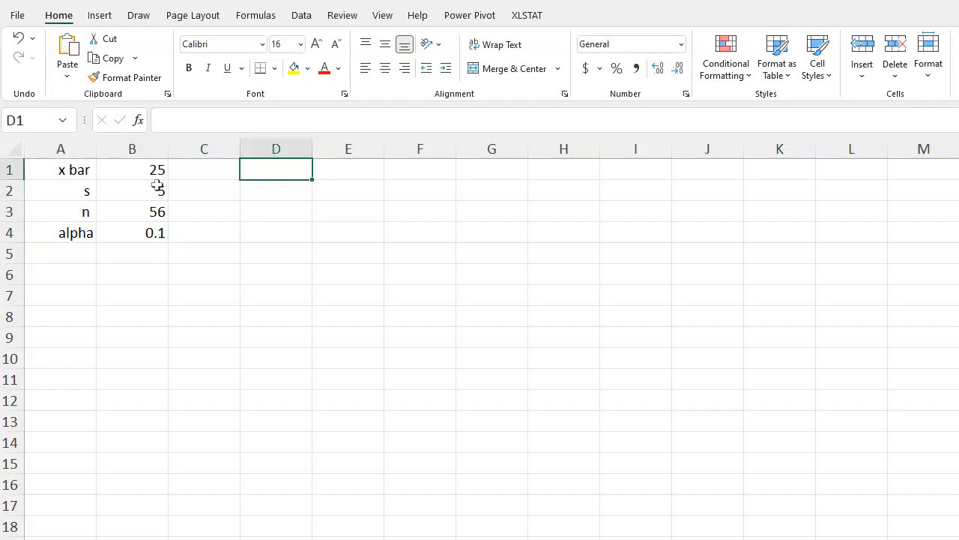
{"action": "type", "text": "SE"}
{"action": "key", "text": "Return"}
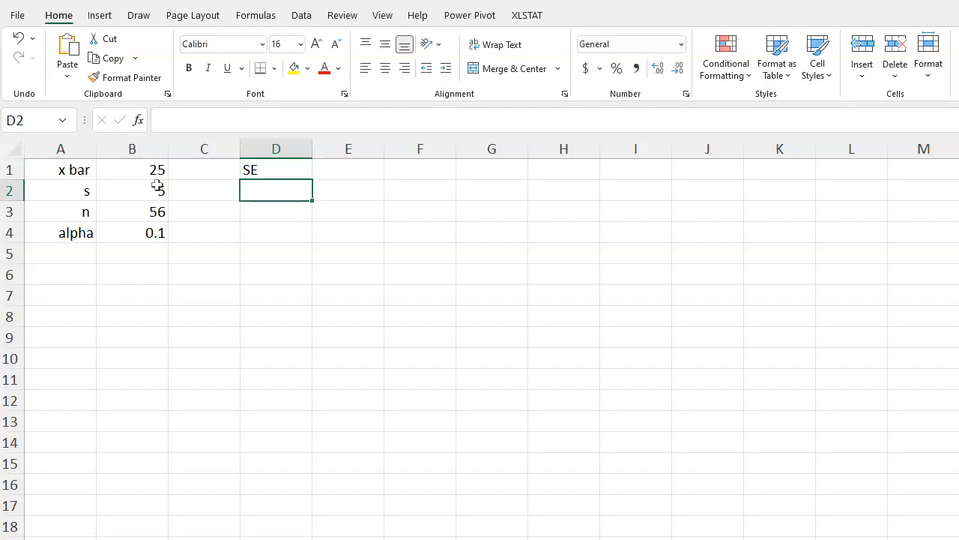
{"action": "type", "text": "t critical"}
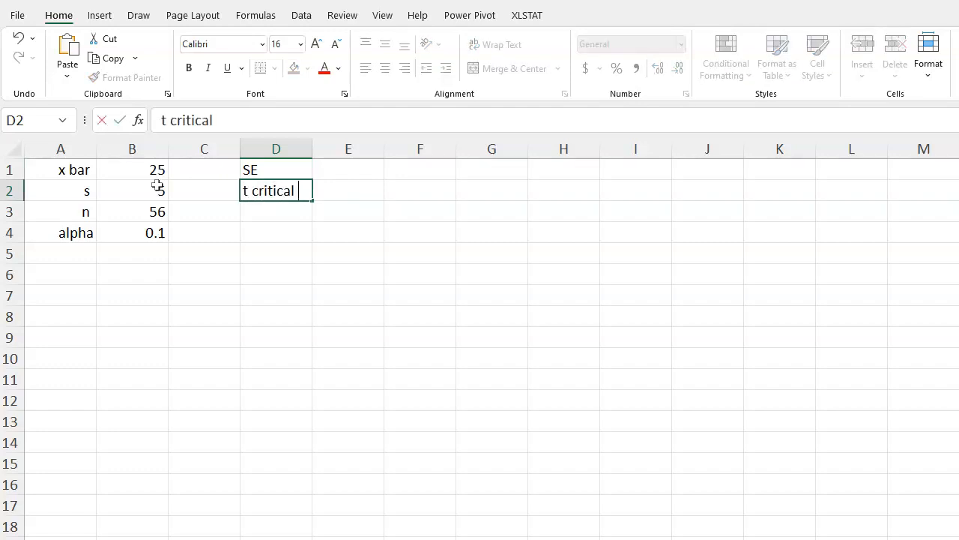
{"action": "key", "text": "Return"}
{"action": "type", "text": "ME"}
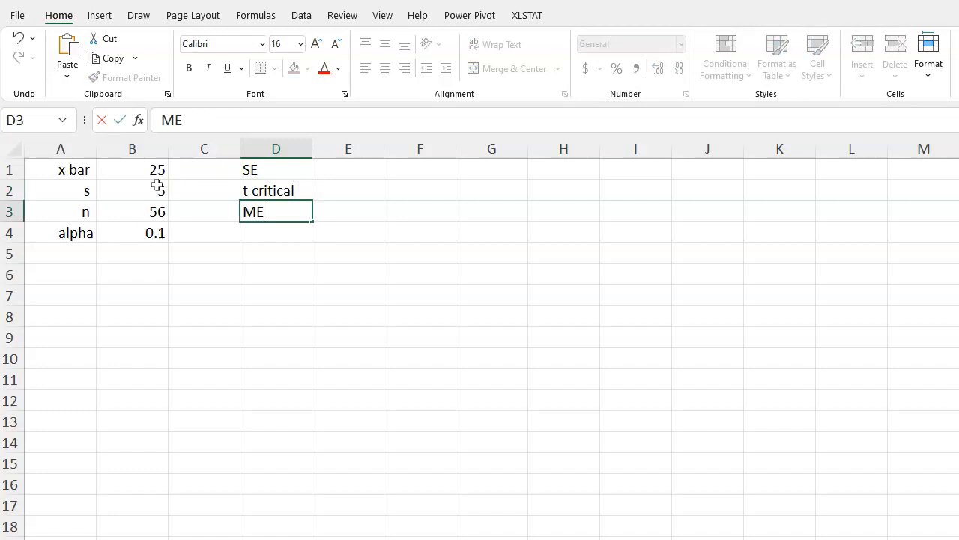
{"action": "key", "text": "Return"}
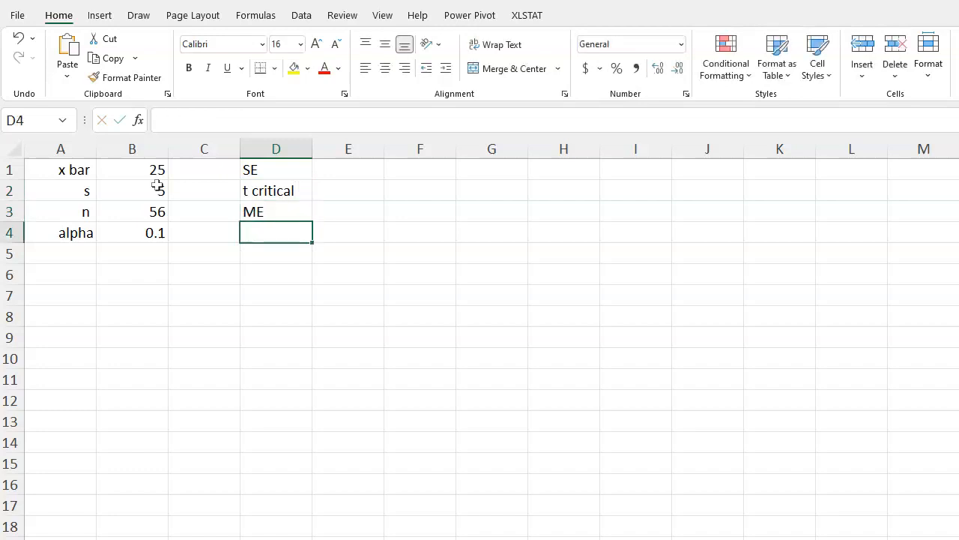
{"action": "type", "text": "LB"}
{"action": "key", "text": "Return"}
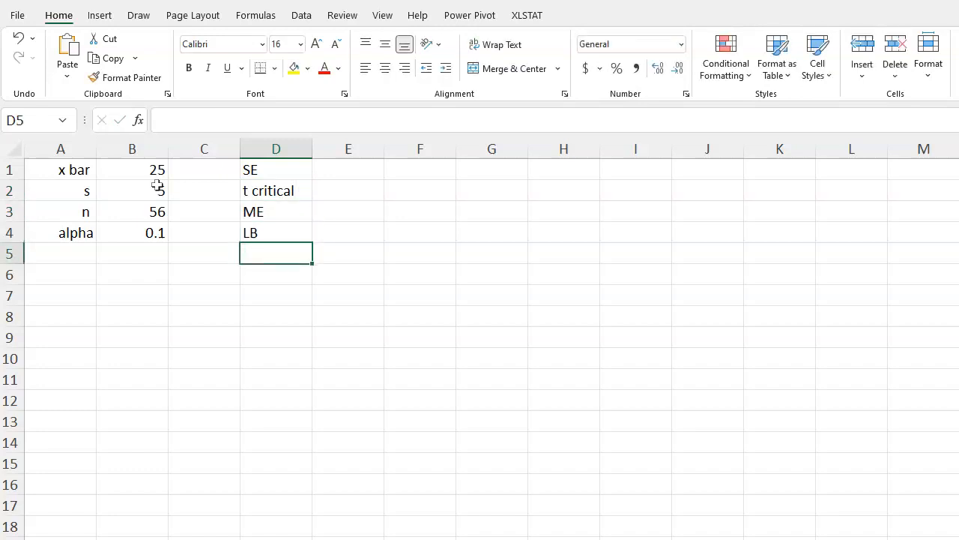
{"action": "type", "text": "UB"}
{"action": "key", "text": "Return"}
Calculate the standard error in E1 with the formula =B2/sqrt(B3).
{"action": "key", "text": "Right"}
{"action": "key", "text": "Up"}
{"action": "key", "text": "Up"}
{"action": "key", "text": "Up"}
{"action": "key", "text": "Up"}
{"action": "key", "text": "Up"}
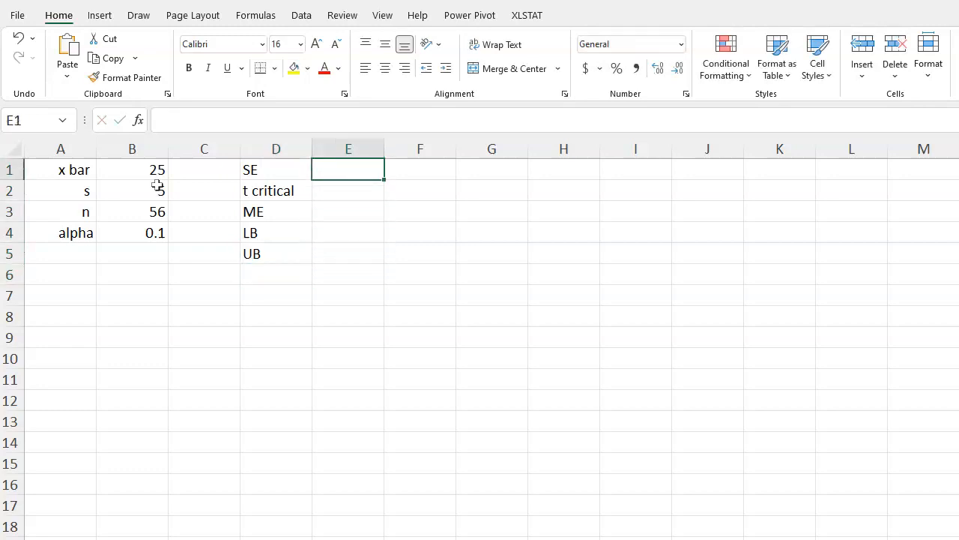
{"action": "type", "text": "="}
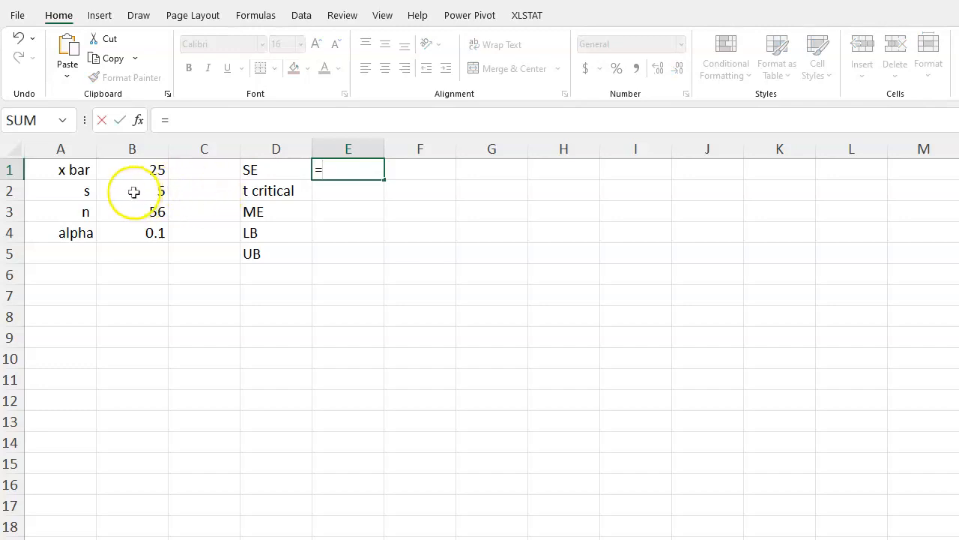
{"action": "left_click", "coordinate": [138, 193]}
{"action": "type", "text": "/"}
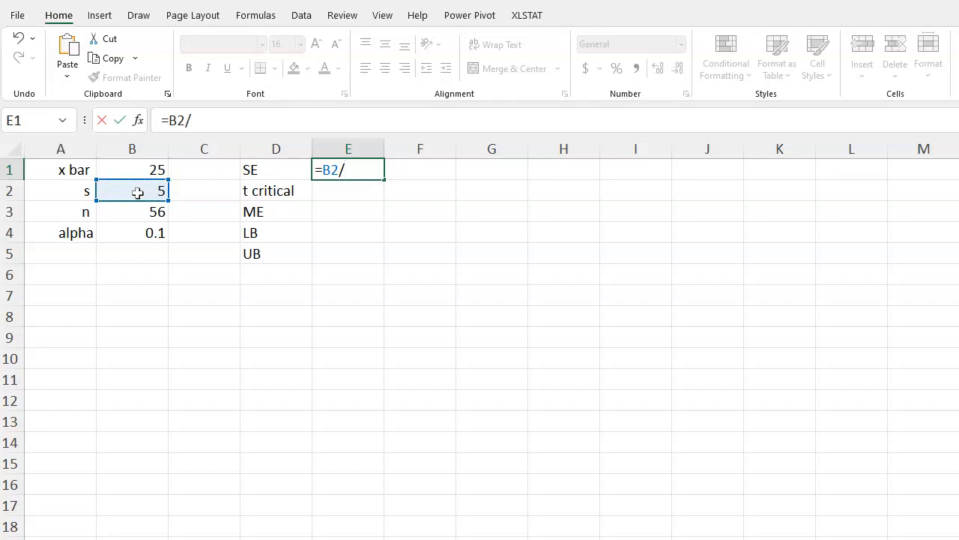
{"action": "type", "text": "sqrt("}
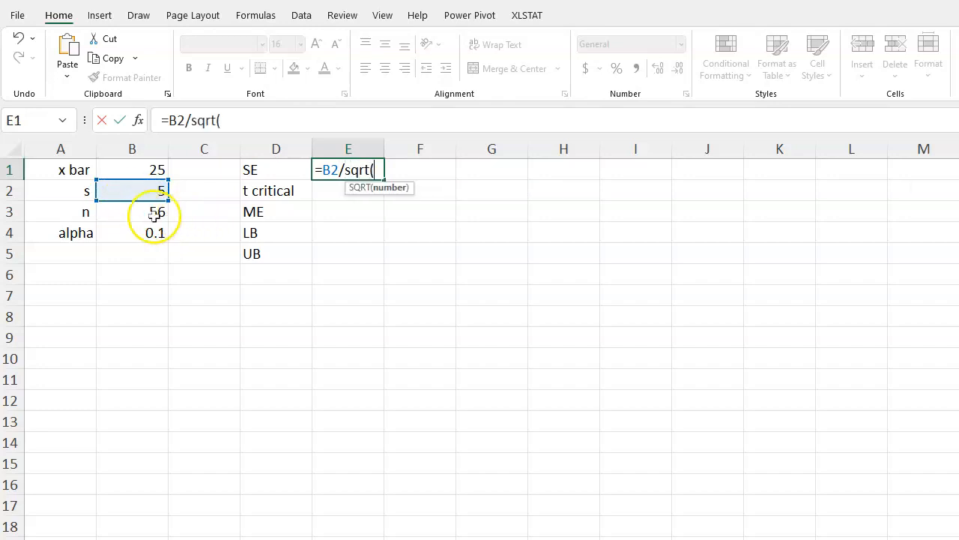
{"action": "left_click", "coordinate": [154, 214]}
{"action": "type", "text": ")"}
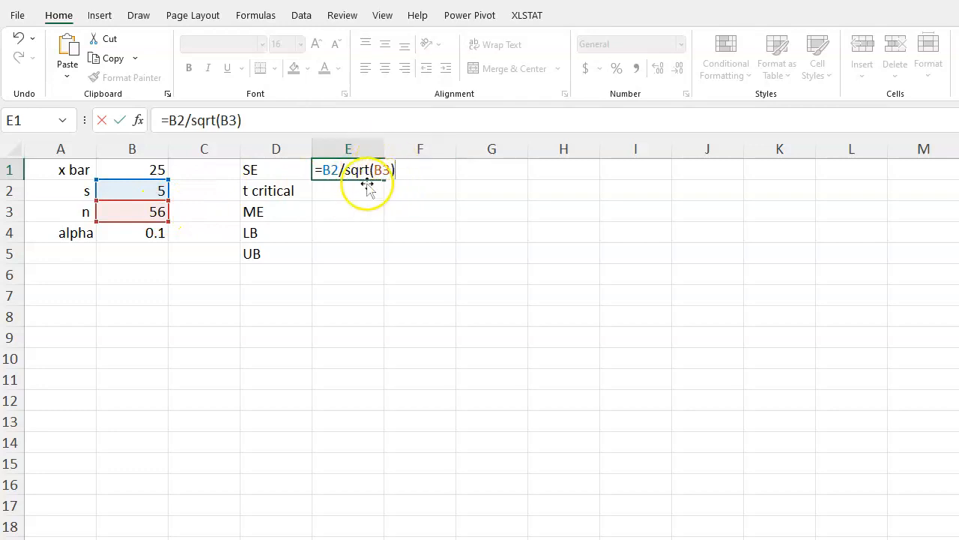
{"action": "key", "text": "Return"}
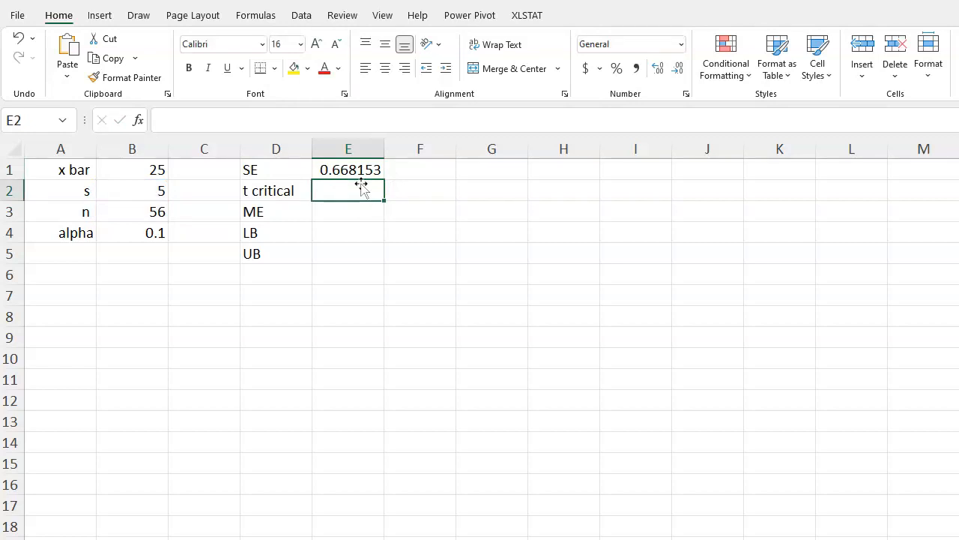
Calculate the two-tailed t critical value in E2 with =T.INV.2T(B4,B3-1).
{"action": "type", "text": "="}
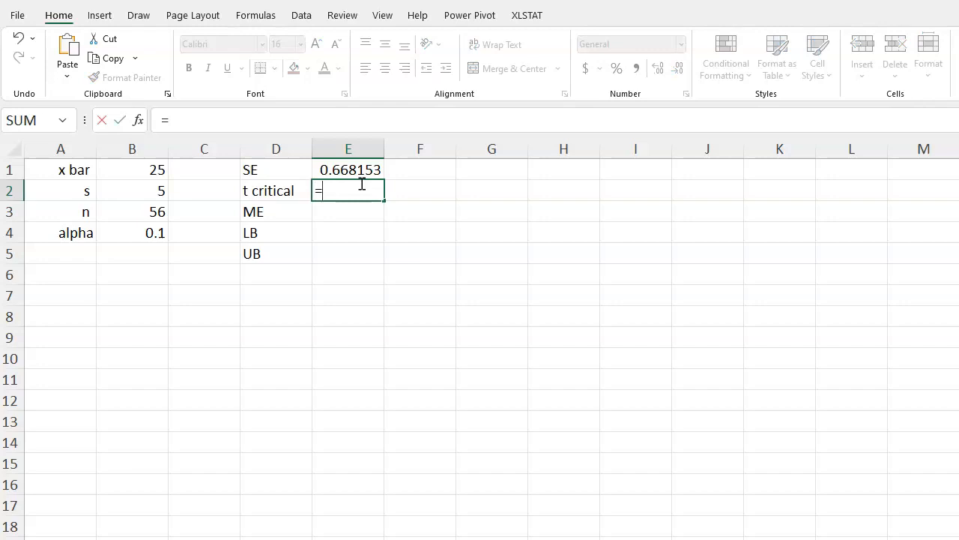
{"action": "type", "text": "t"}
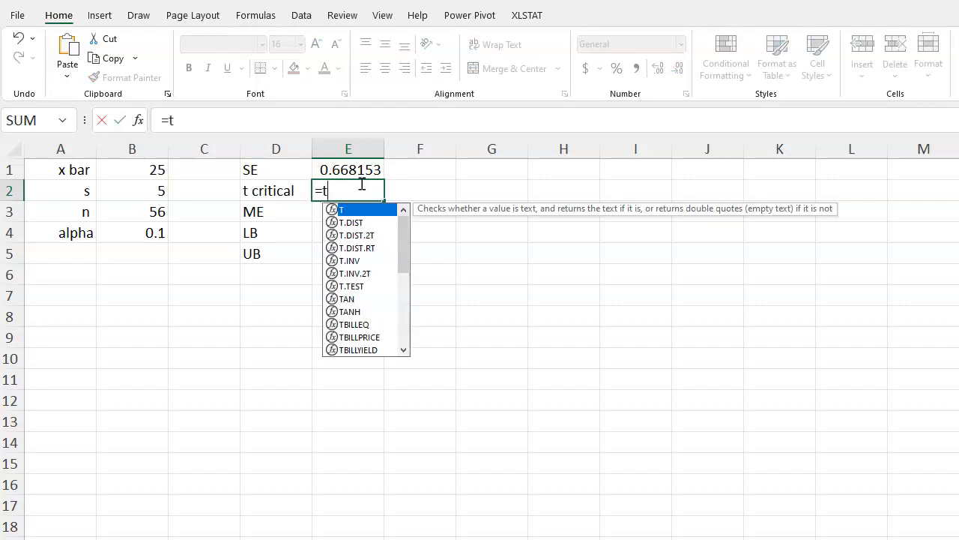
{"action": "double_click", "coordinate": [359, 274]}
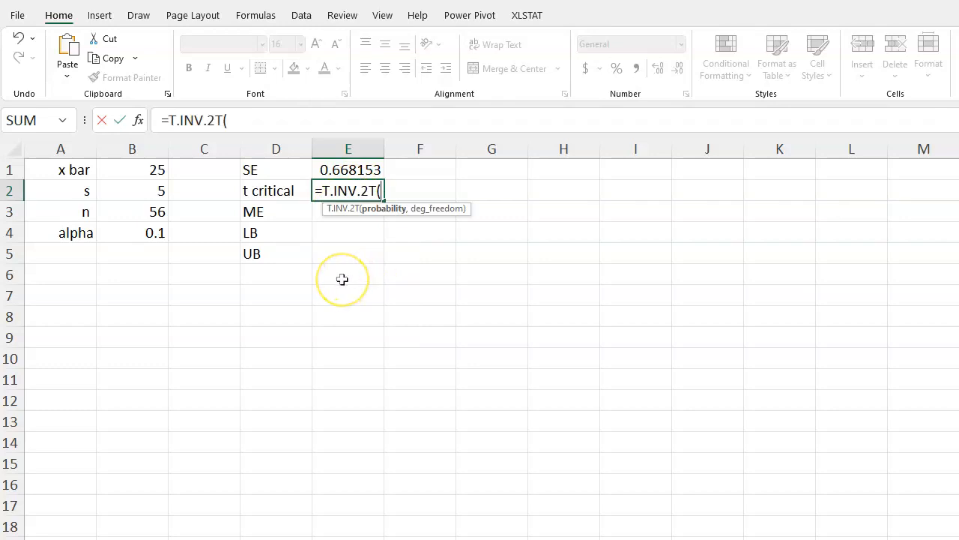
{"action": "left_click", "coordinate": [144, 234]}
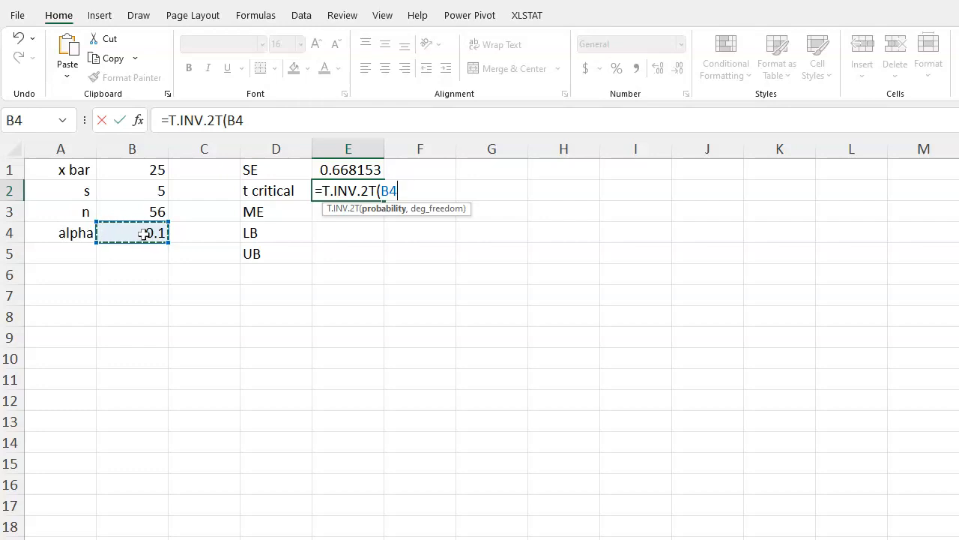
{"action": "type", "text": ","}
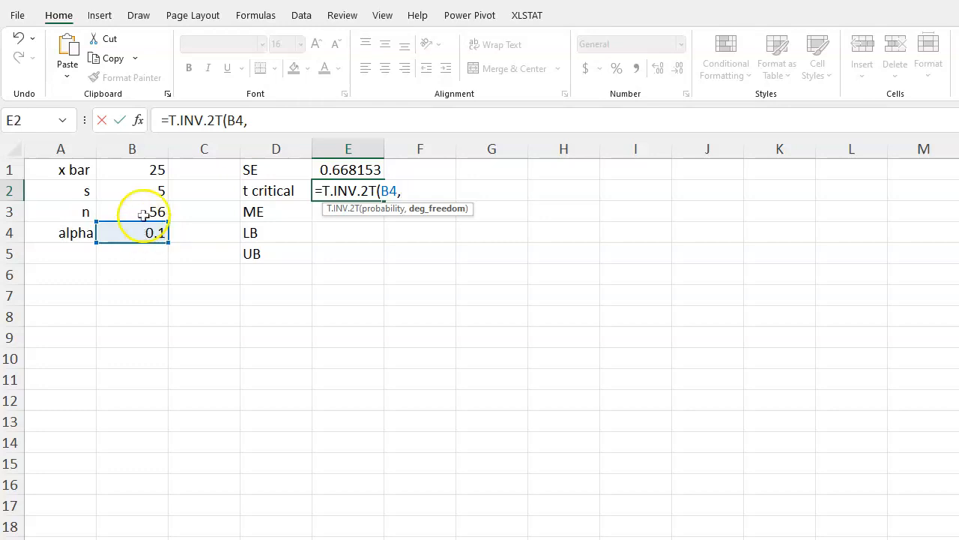
{"action": "left_click", "coordinate": [143, 213]}
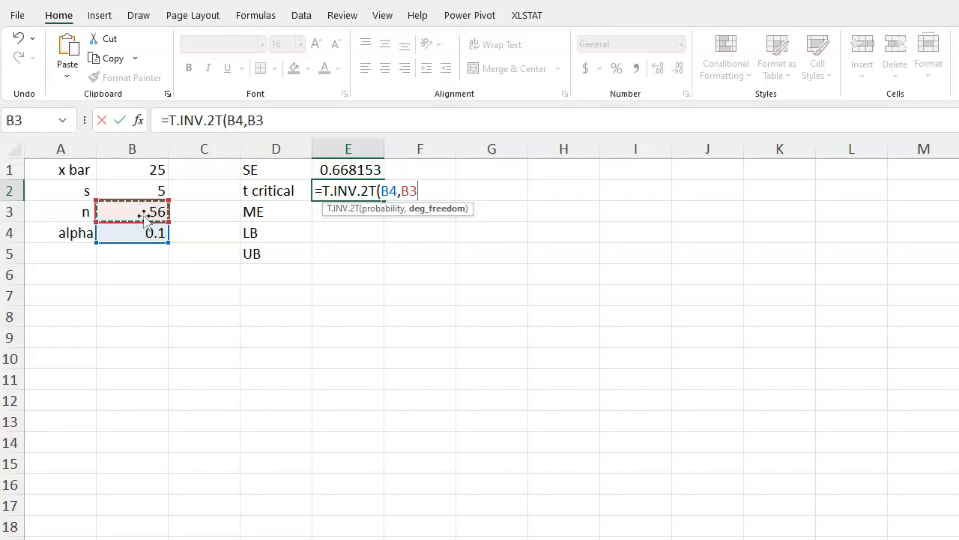
{"action": "type", "text": "-1)"}
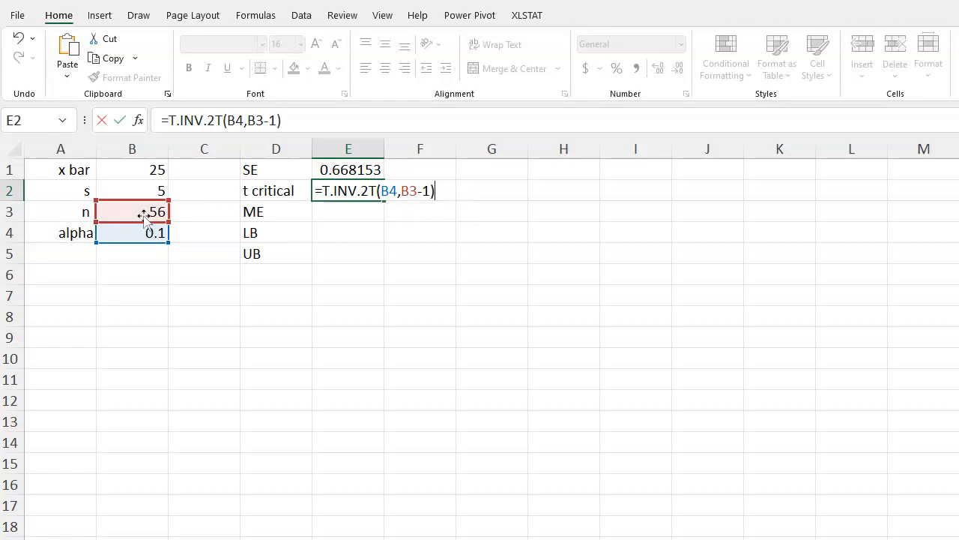
{"action": "key", "text": "Return"}
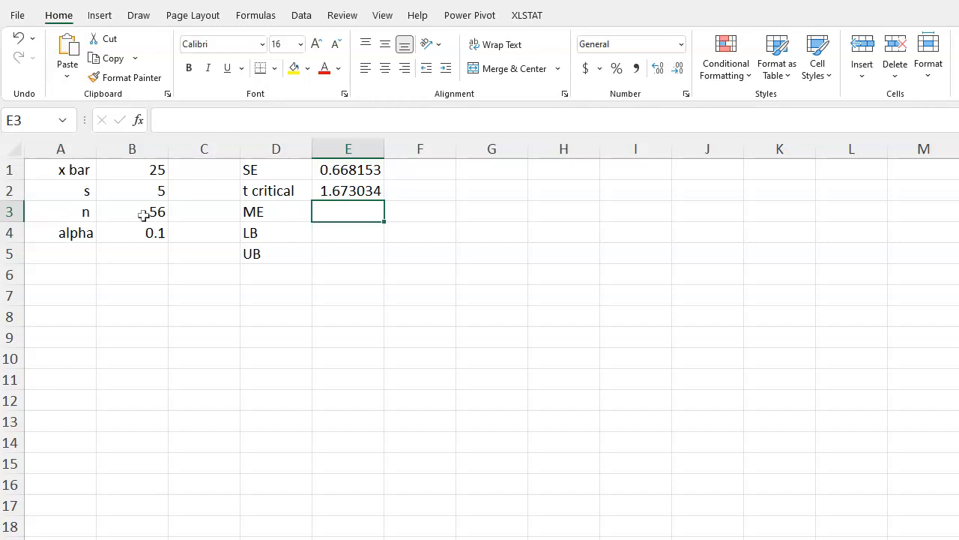
Calculate the margin of error in E3 by multiplying t critical by the standard error, =E2*E1.
{"action": "type", "text": "="}
{"action": "left_click", "coordinate": [359, 192]}
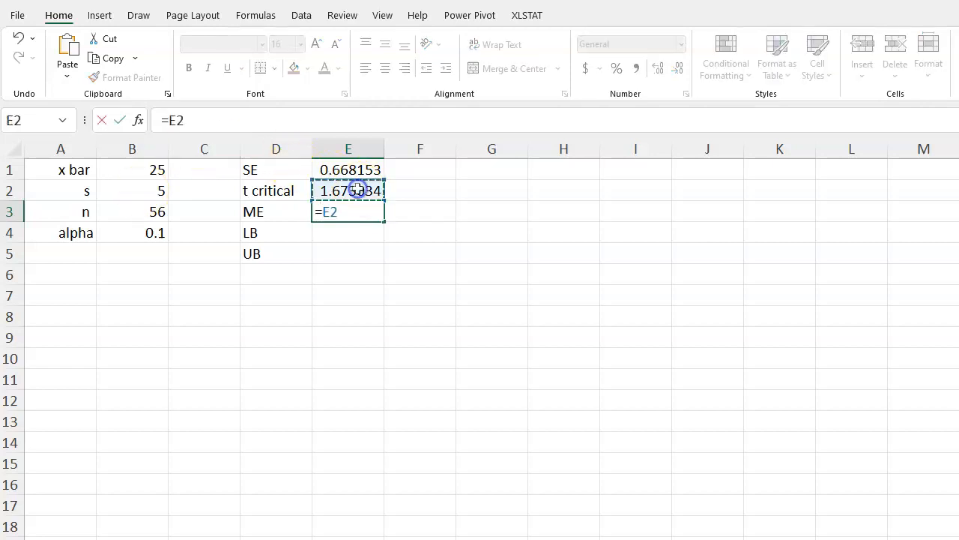
{"action": "type", "text": "*"}
{"action": "left_click", "coordinate": [360, 167]}
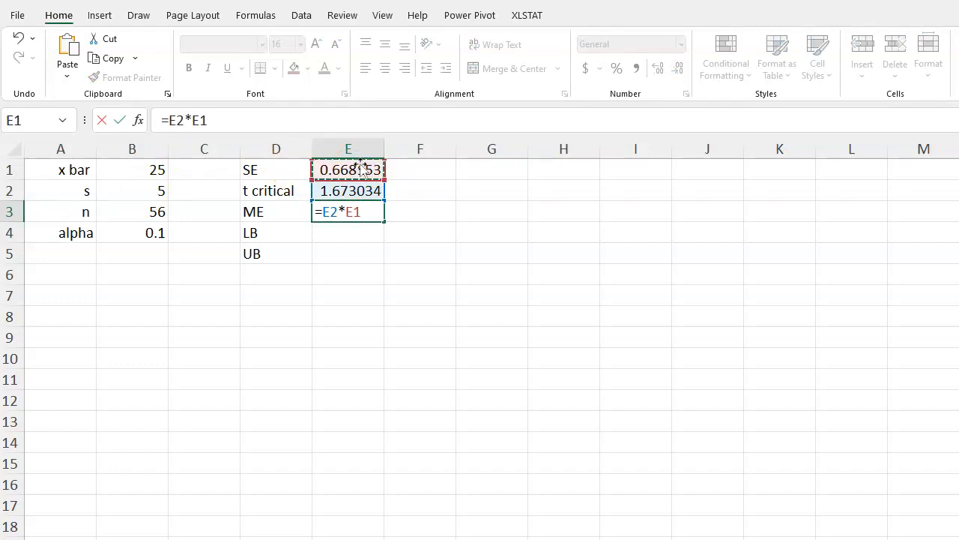
{"action": "key", "text": "Return"}
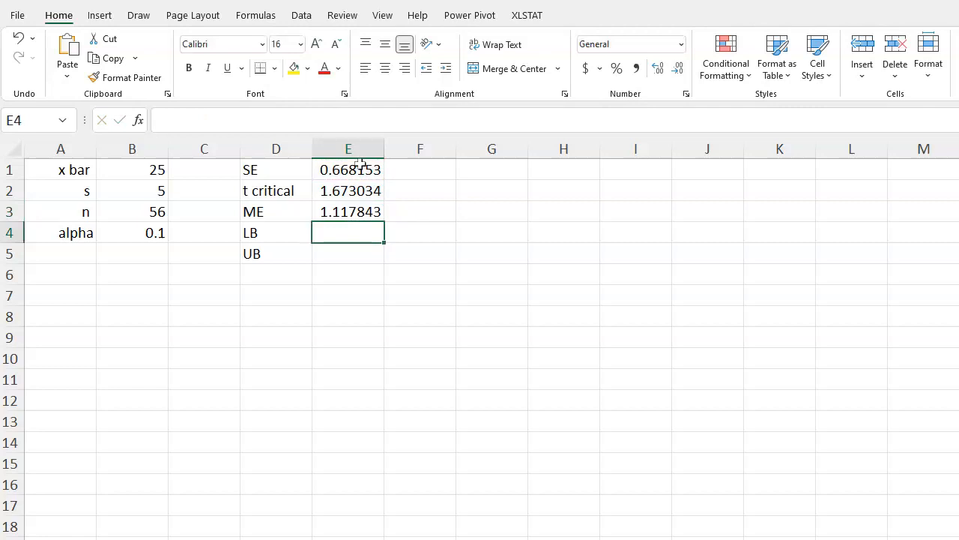
Calculate the lower bound in E4 by subtracting the margin of error from the sample mean, =B1-E3.
{"action": "type", "text": "="}
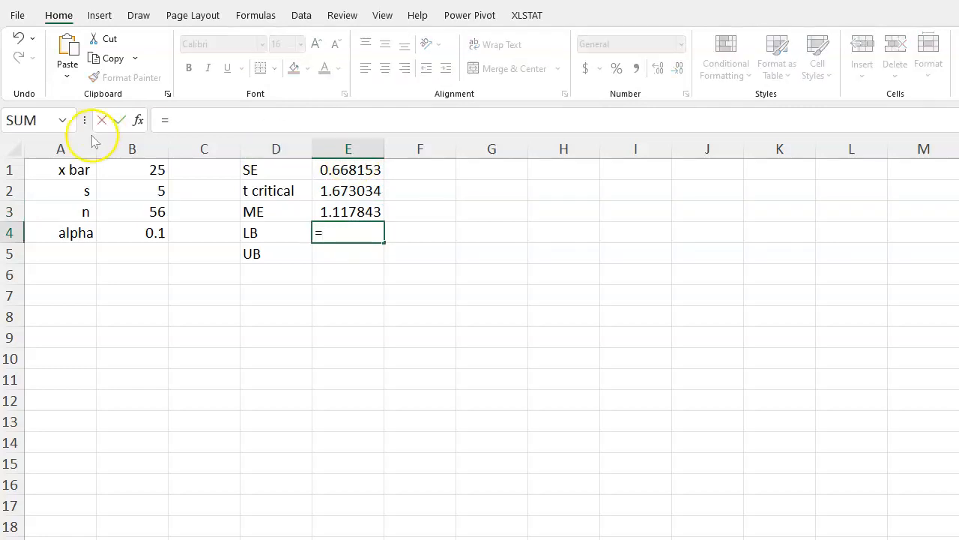
{"action": "left_click", "coordinate": [127, 170]}
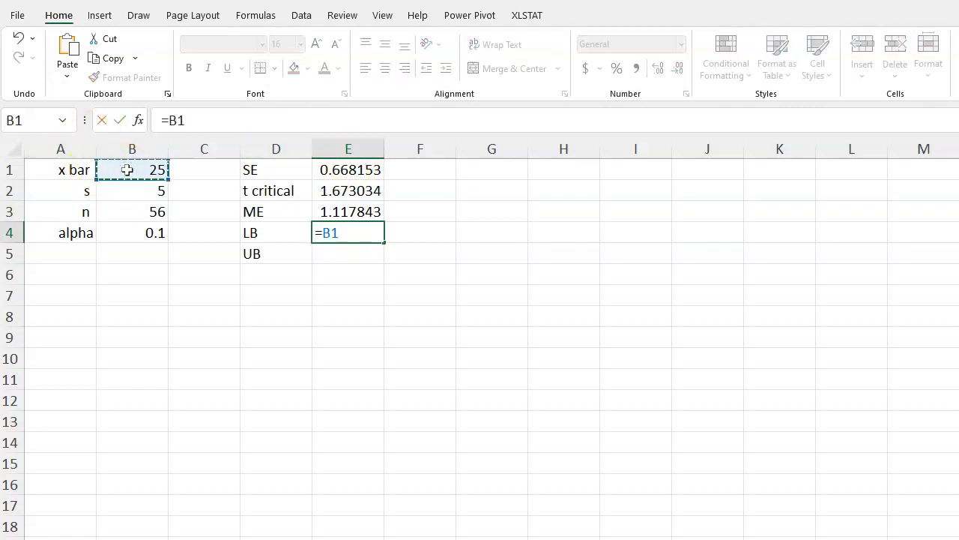
{"action": "type", "text": "-"}
{"action": "left_click", "coordinate": [329, 208]}
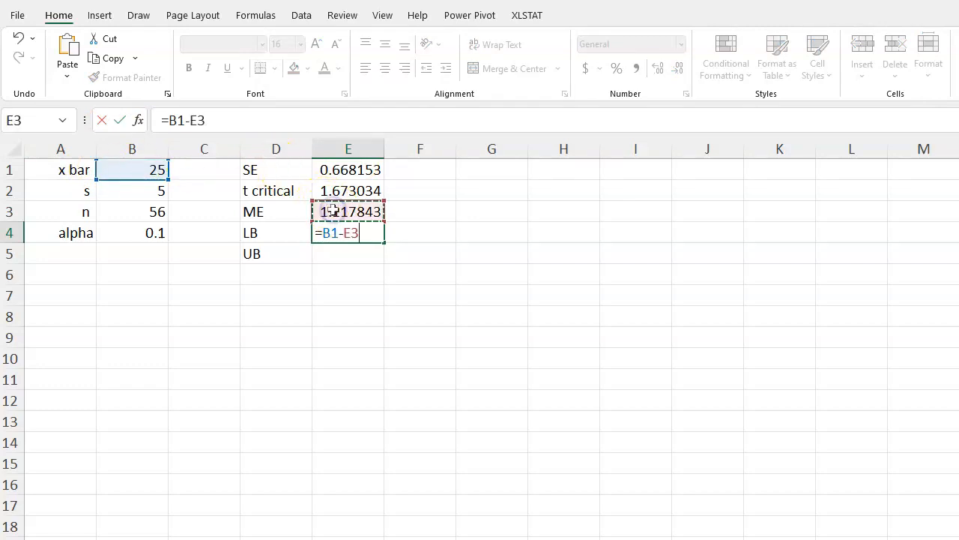
{"action": "key", "text": "Return"}
Calculate the upper bound in E5 by adding the margin of error to the sample mean, =B1+E3.
{"action": "left_click", "coordinate": [337, 251]}
{"action": "type", "text": "="}
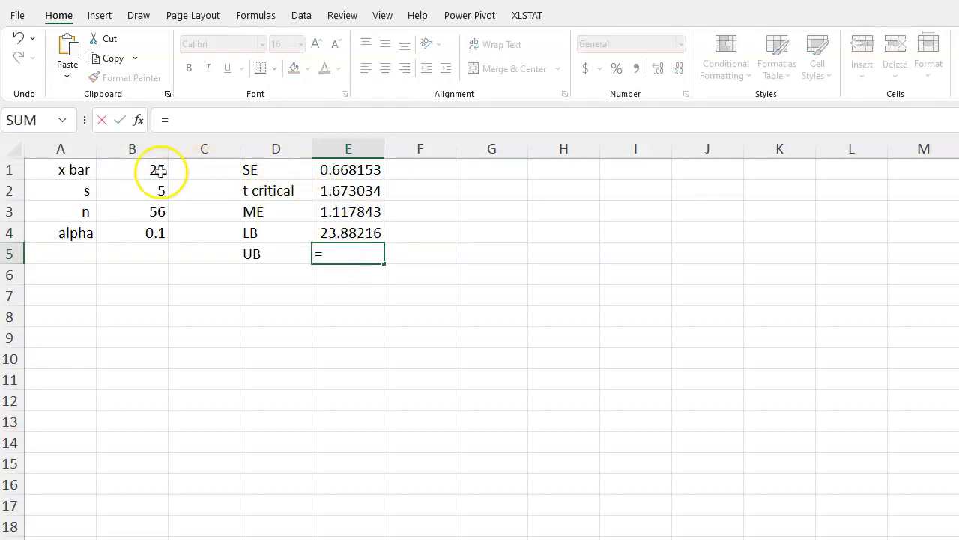
{"action": "left_click", "coordinate": [131, 172]}
{"action": "type", "text": "+"}
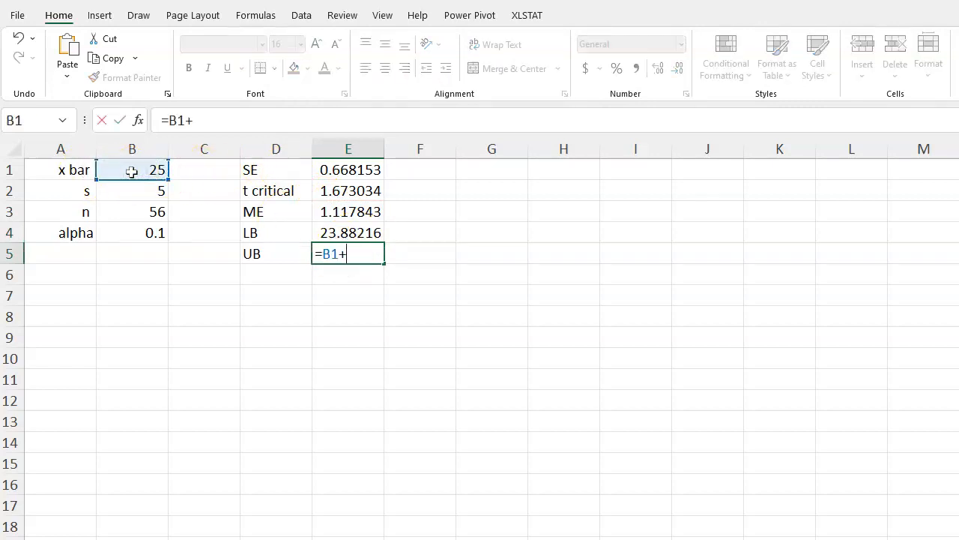
{"action": "left_click", "coordinate": [343, 217]}
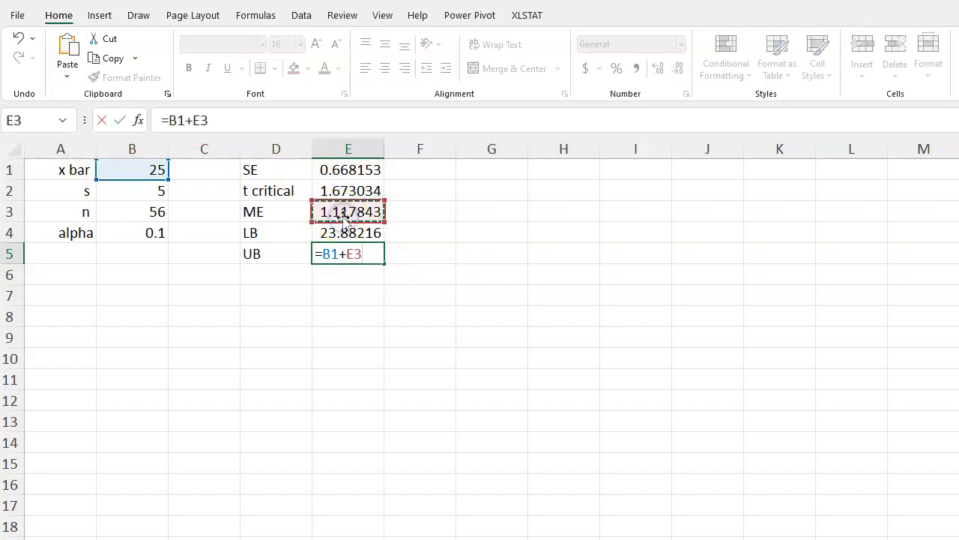
{"action": "key", "text": "Return"}
{"action": "key", "text": "Up"}
{"action": "key", "text": "Up"}
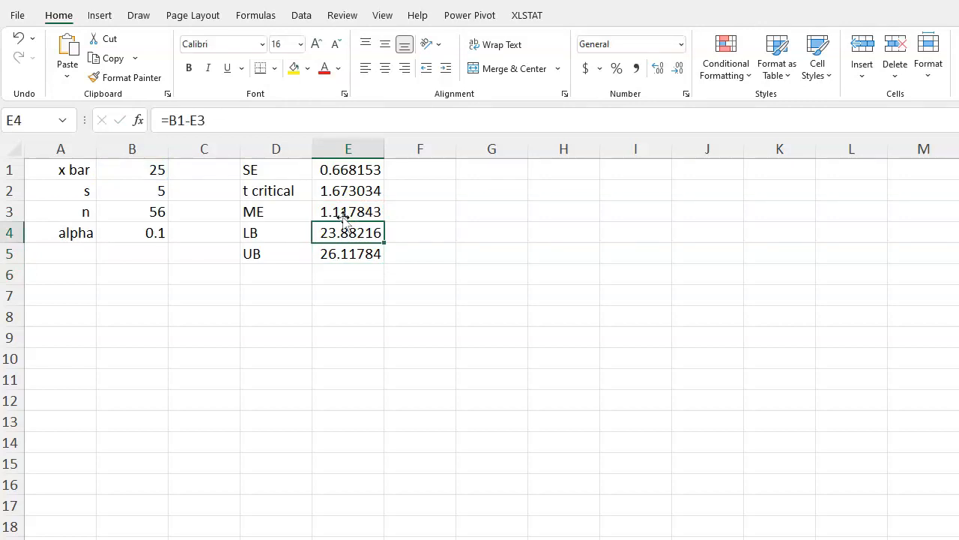
Change the sample mean (x bar) in B1 to 27 to recalculate the confidence interval.
{"action": "left_click", "coordinate": [152, 171]}
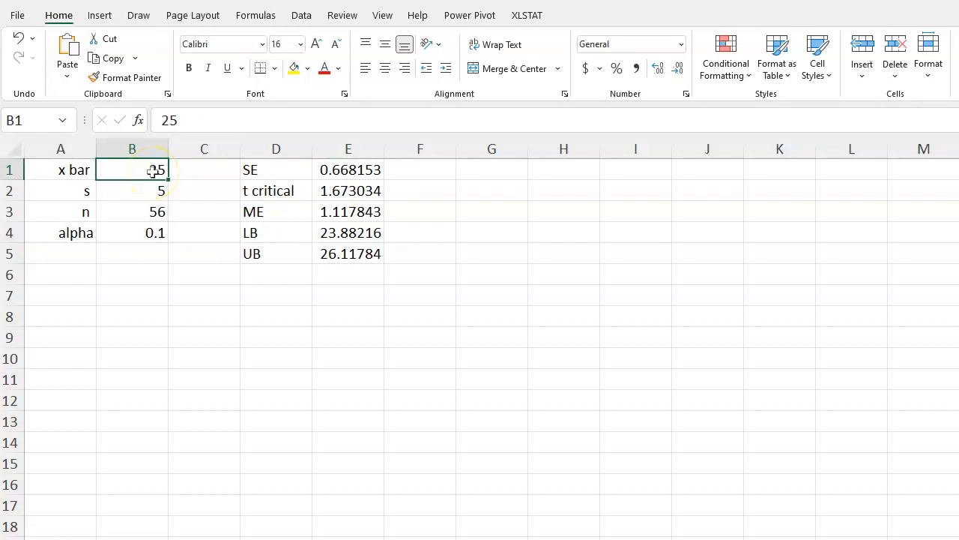
{"action": "type", "text": "27"}
{"action": "key", "text": "Return"}
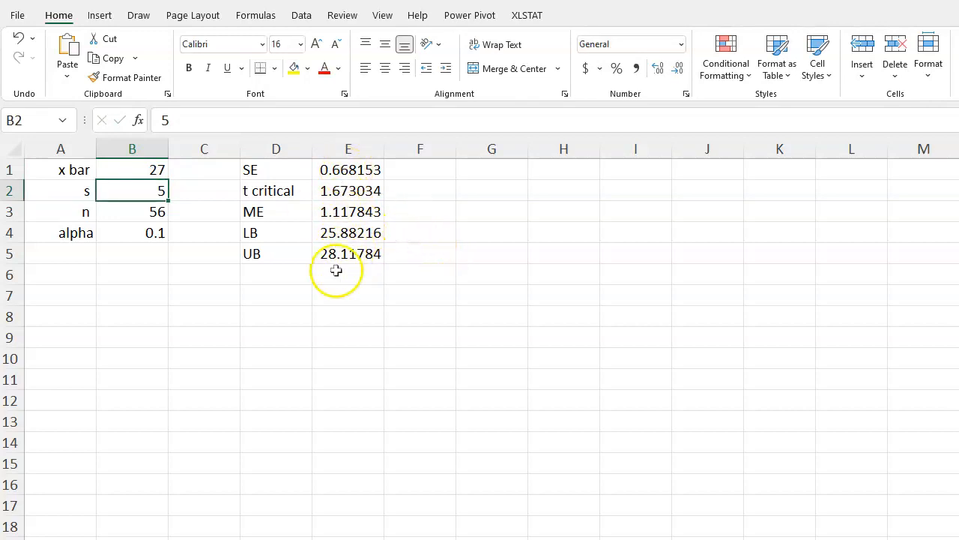
Change the alpha value in B4 to 0.05 to recalculate the interval at the new confidence level.
{"action": "left_click", "coordinate": [140, 234]}
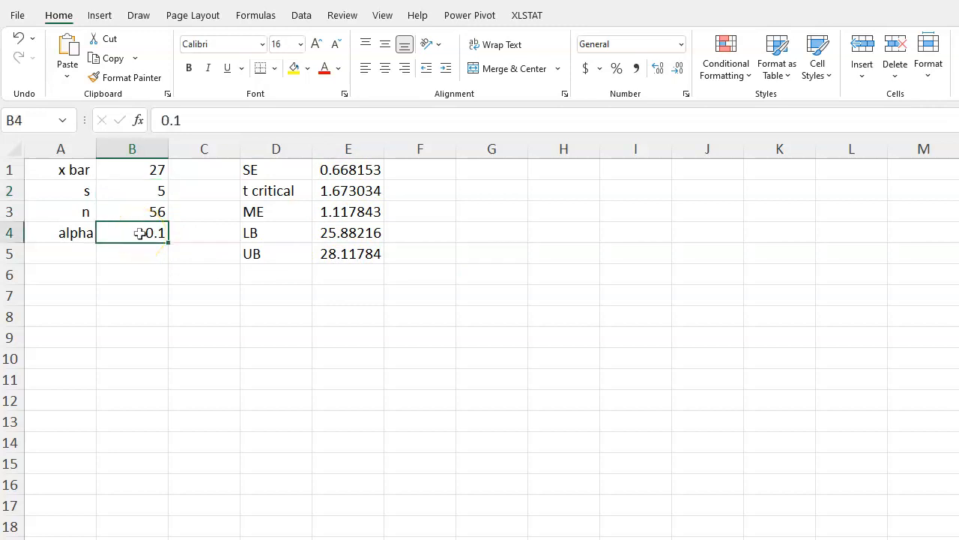
{"action": "type", "text": "0.05"}
{"action": "key", "text": "Return"}
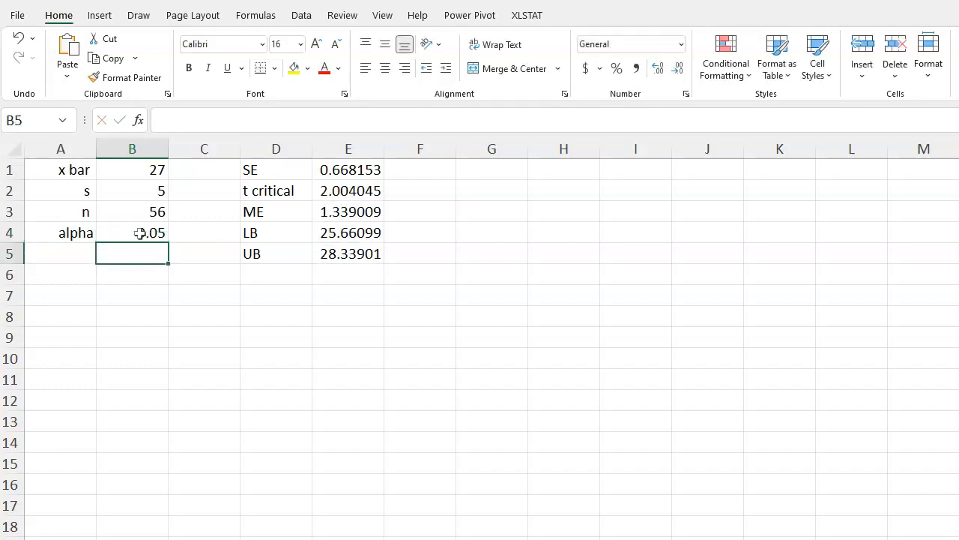